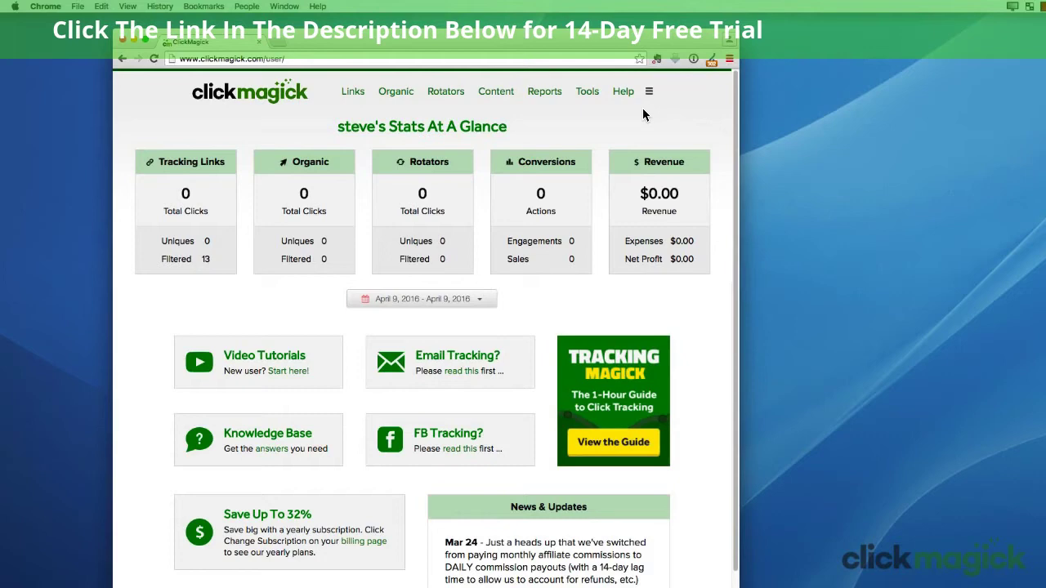
Look through the Help options and the Tracking Links page with its blank new-link form
left_click(622, 91)
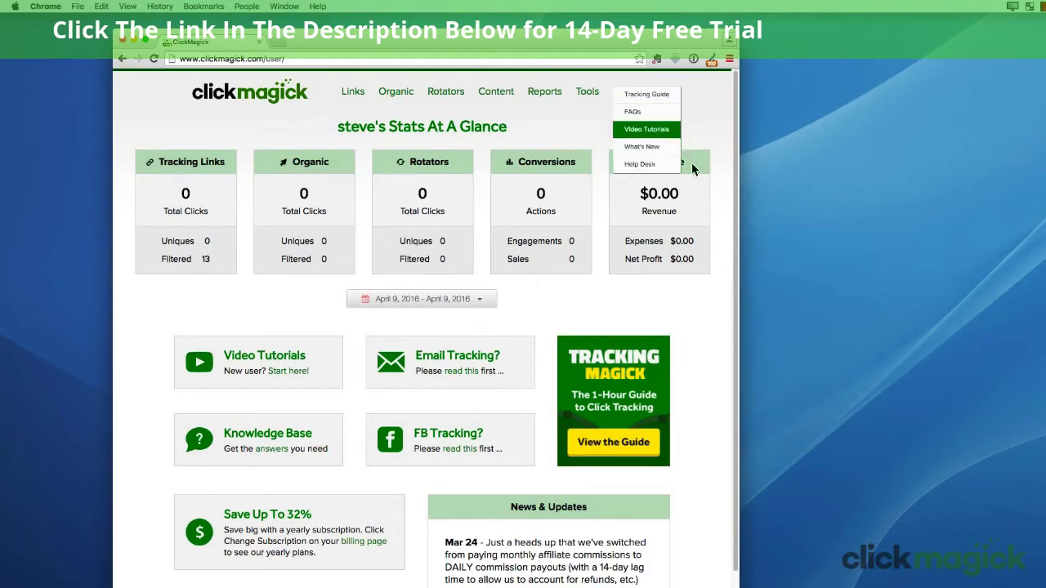
left_click(716, 214)
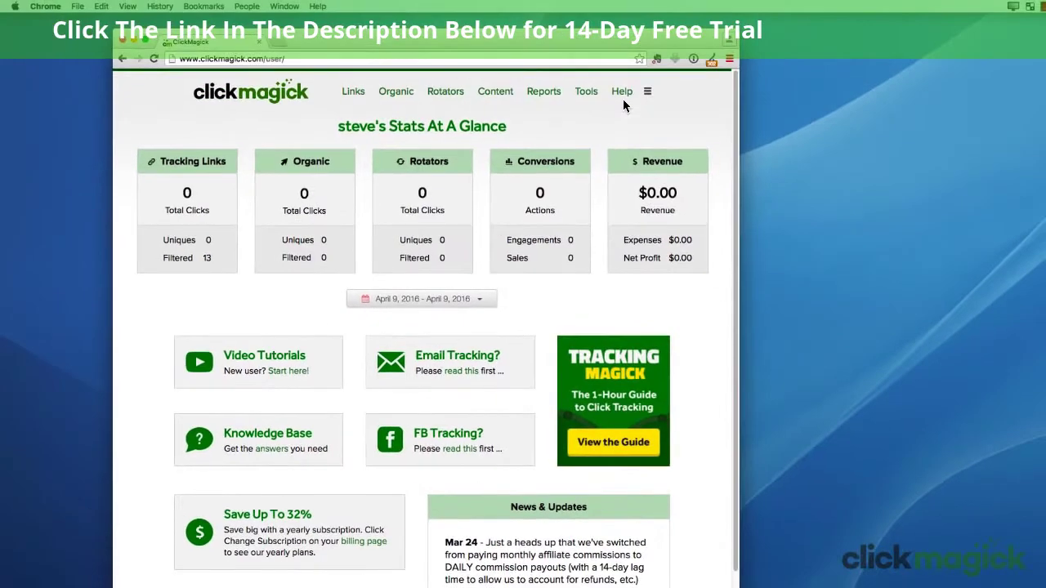
left_click(353, 92)
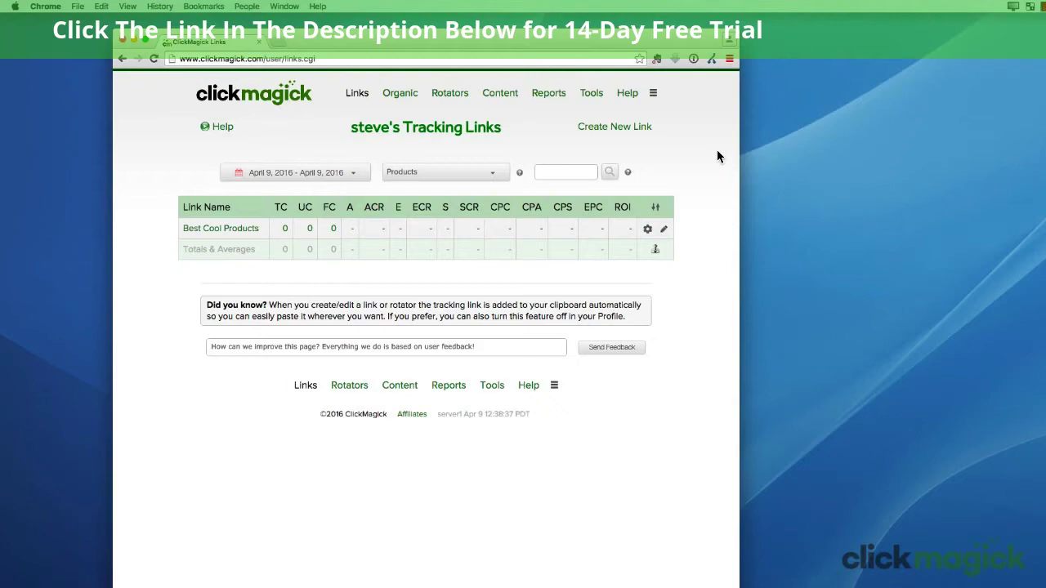
left_click(613, 128)
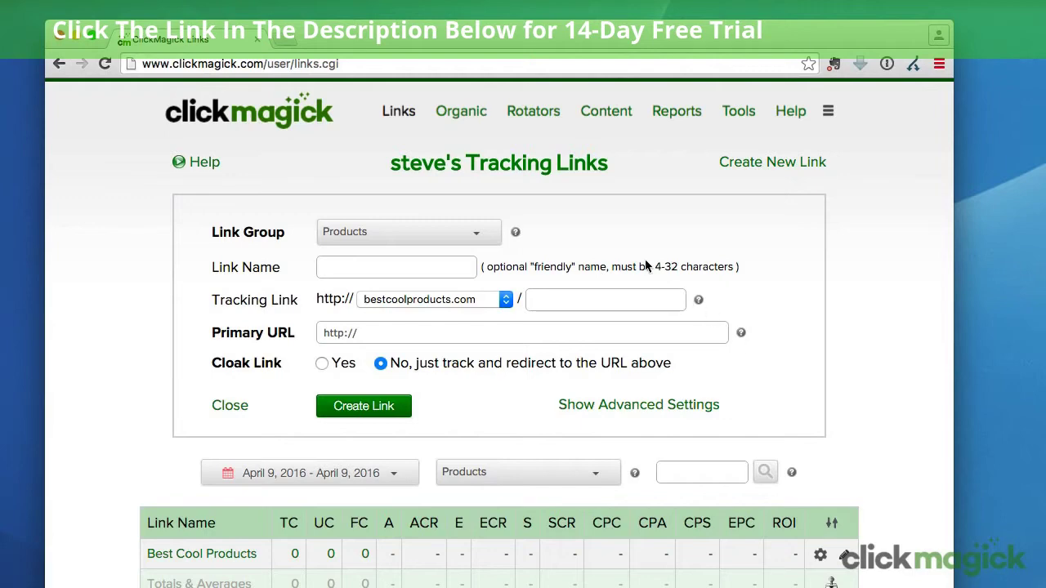
View the Organic Projects page along with its form for creating a new project
left_click(463, 114)
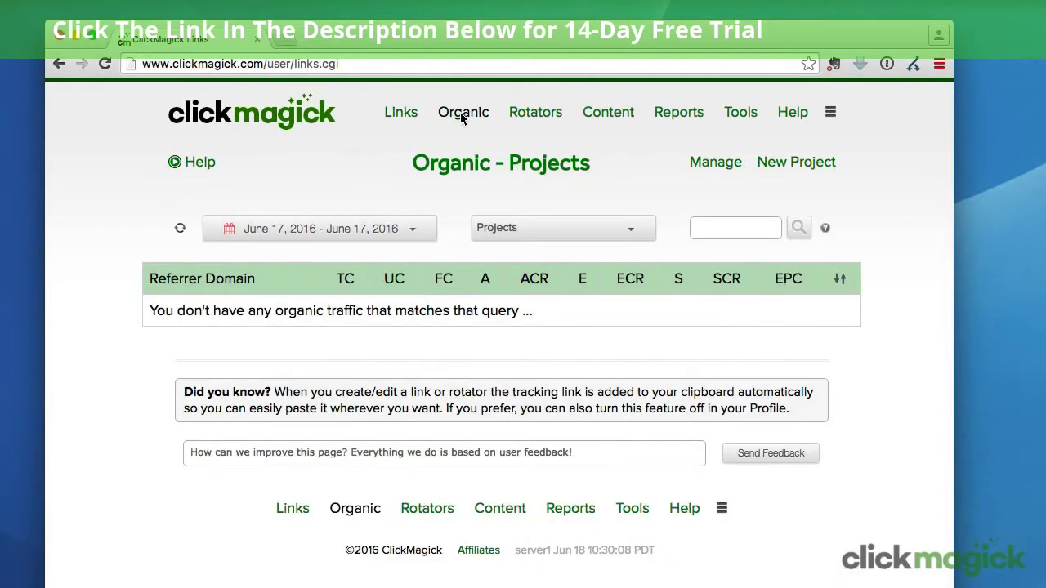
left_click(804, 165)
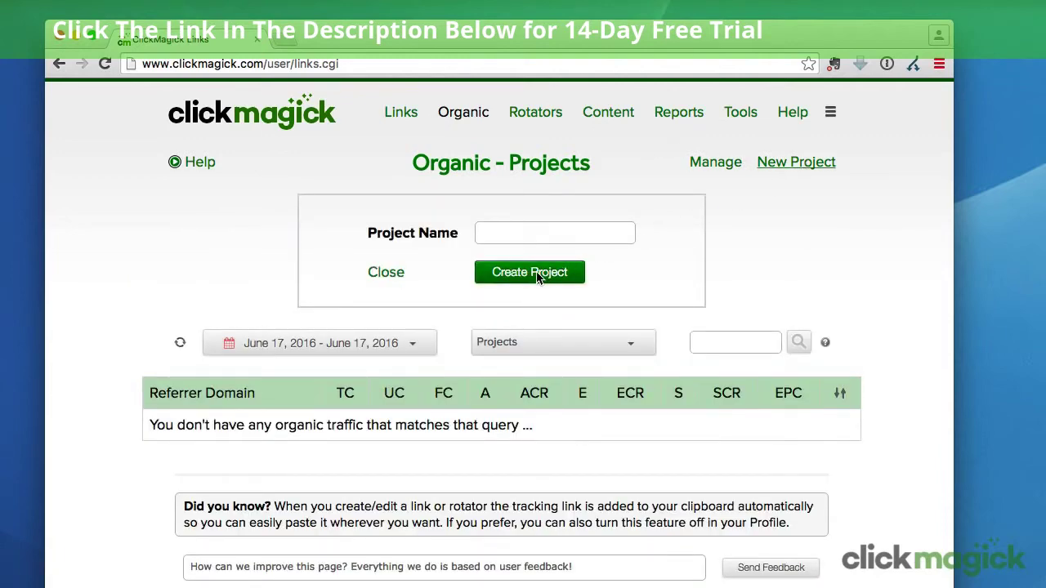
left_click(730, 163)
View the Rotators page and look over the available Content options
left_click(529, 114)
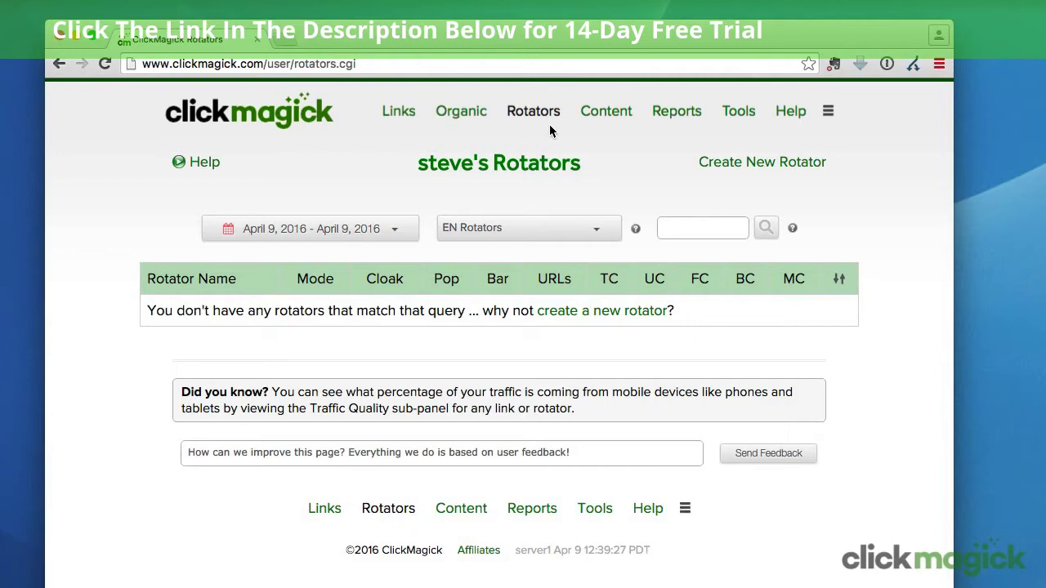
left_click(604, 115)
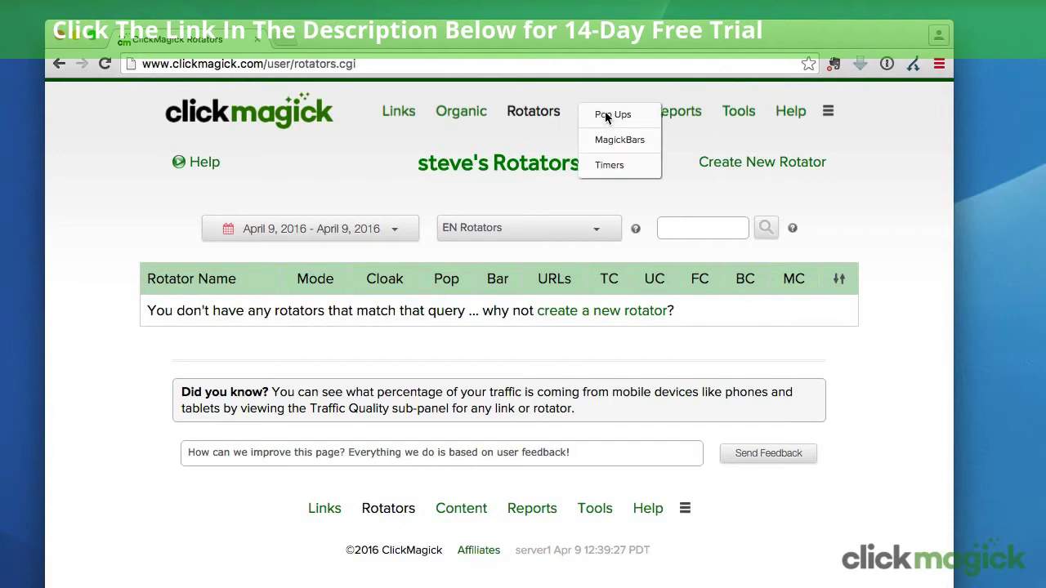
left_click(653, 171)
View the Custom Reports page and look over the list of available Tools
left_click(669, 114)
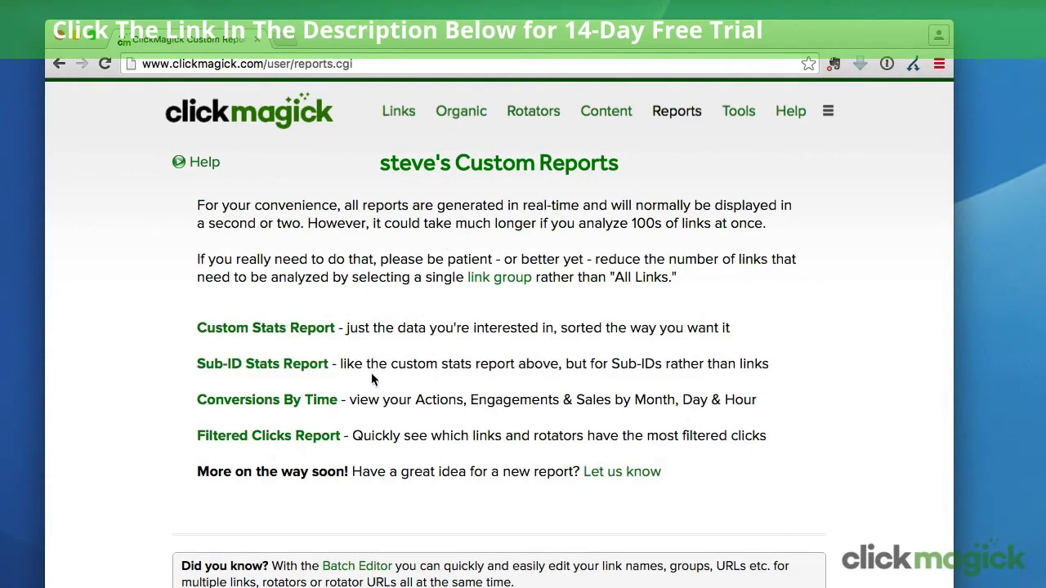
mouse_move(739, 114)
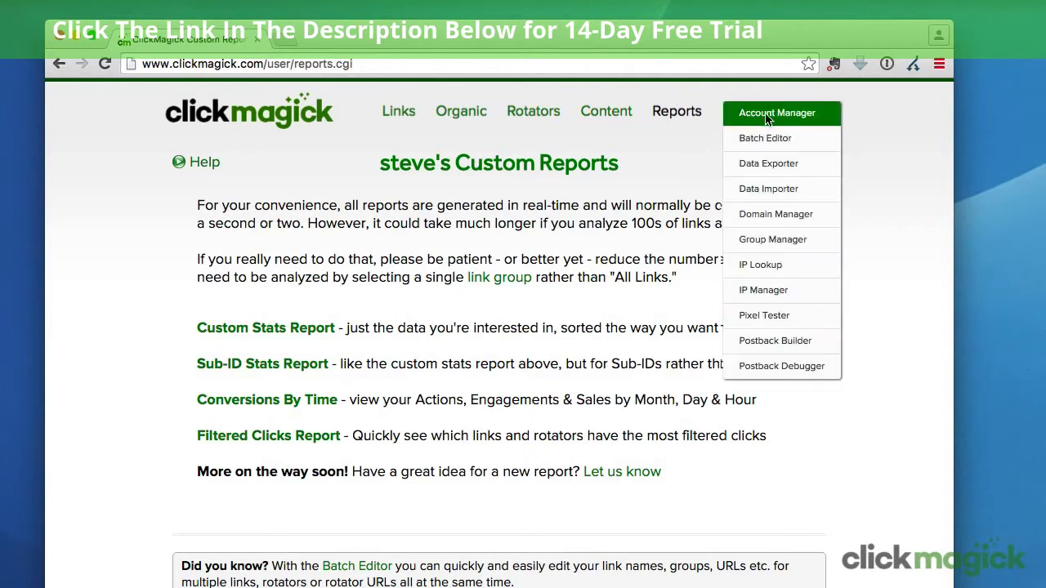
left_click(826, 215)
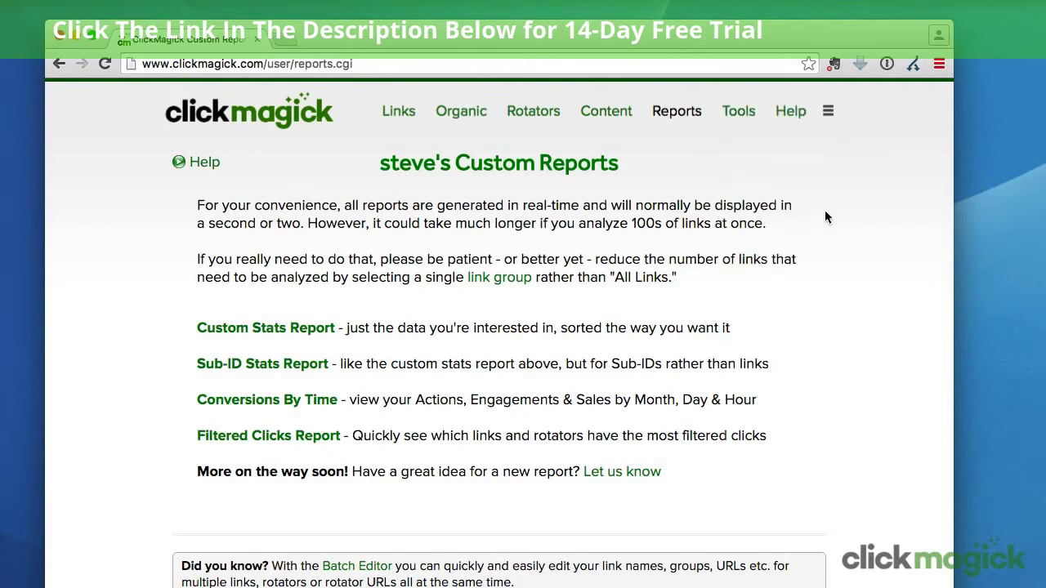
Open the Video Tutorials library among the help resources
left_click(792, 118)
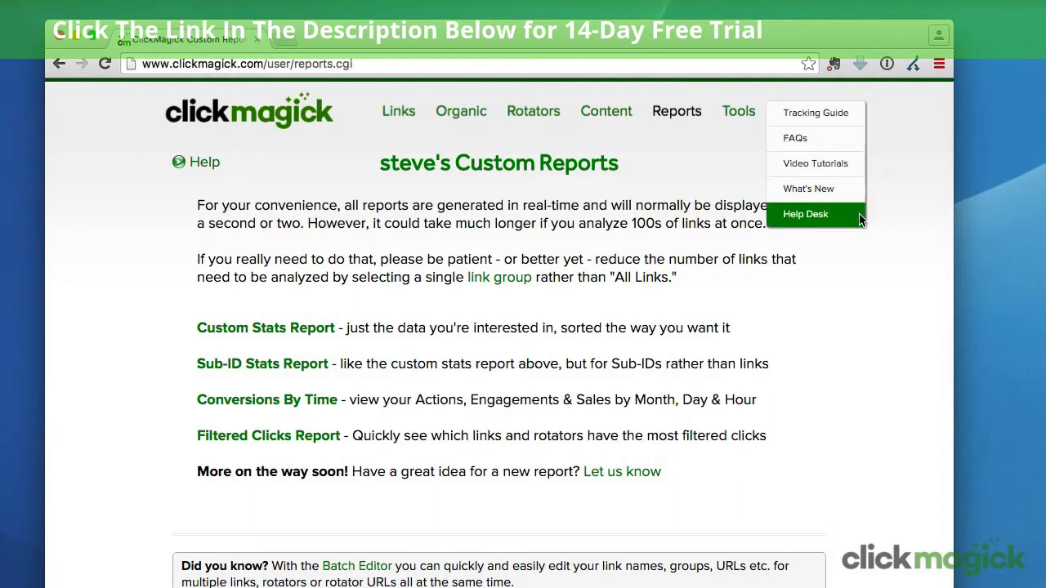
left_click(860, 164)
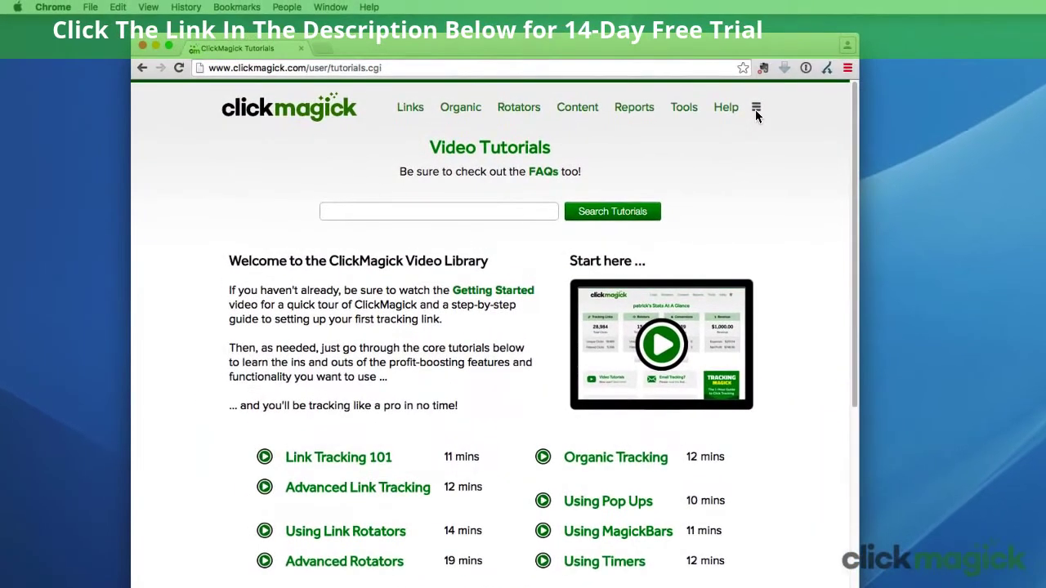
Open the User Profile page and examine its email address and password change fields
left_click(756, 112)
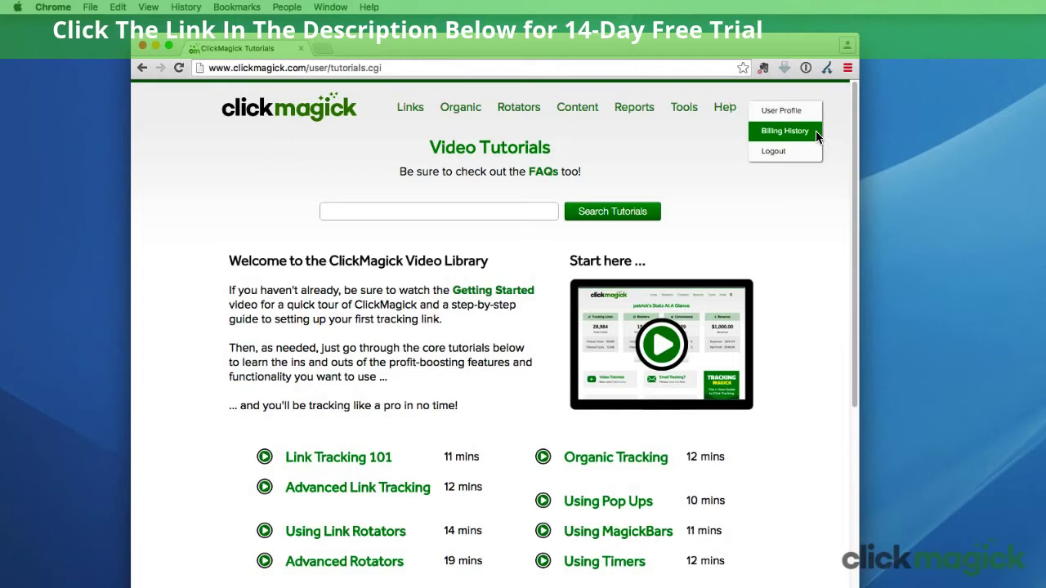
left_click(781, 111)
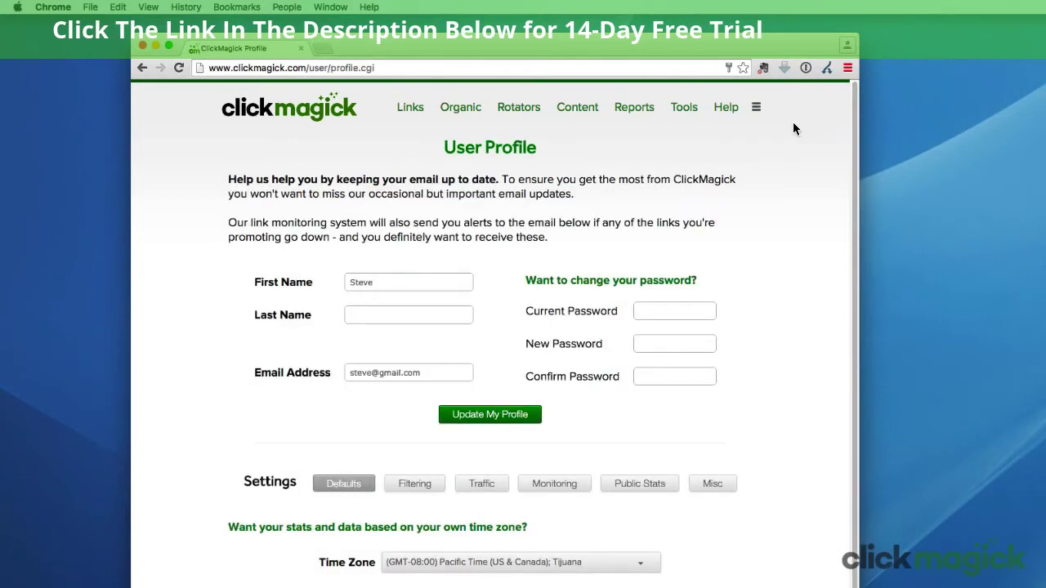
left_click(431, 372)
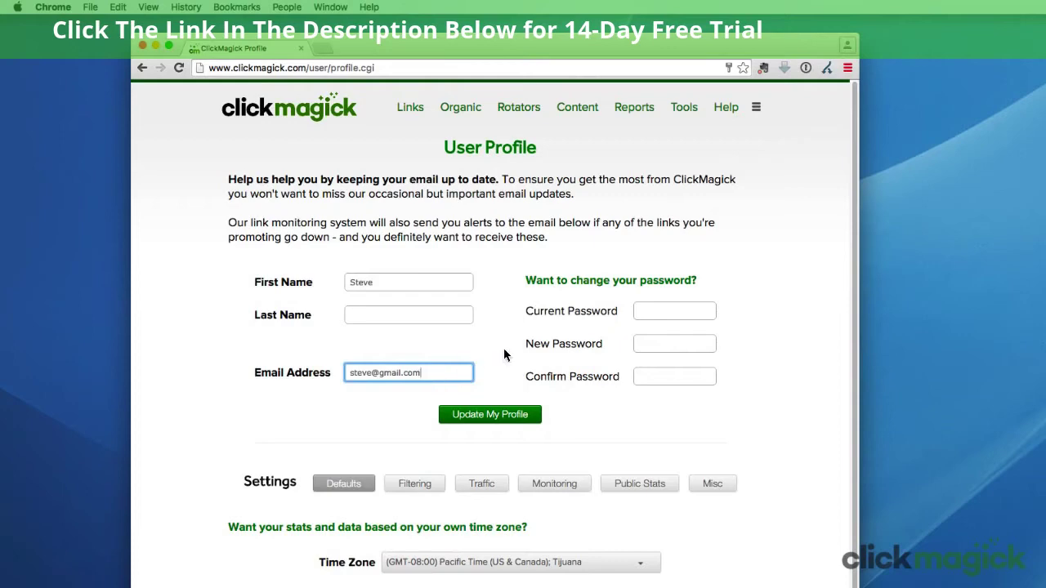
left_click(662, 313)
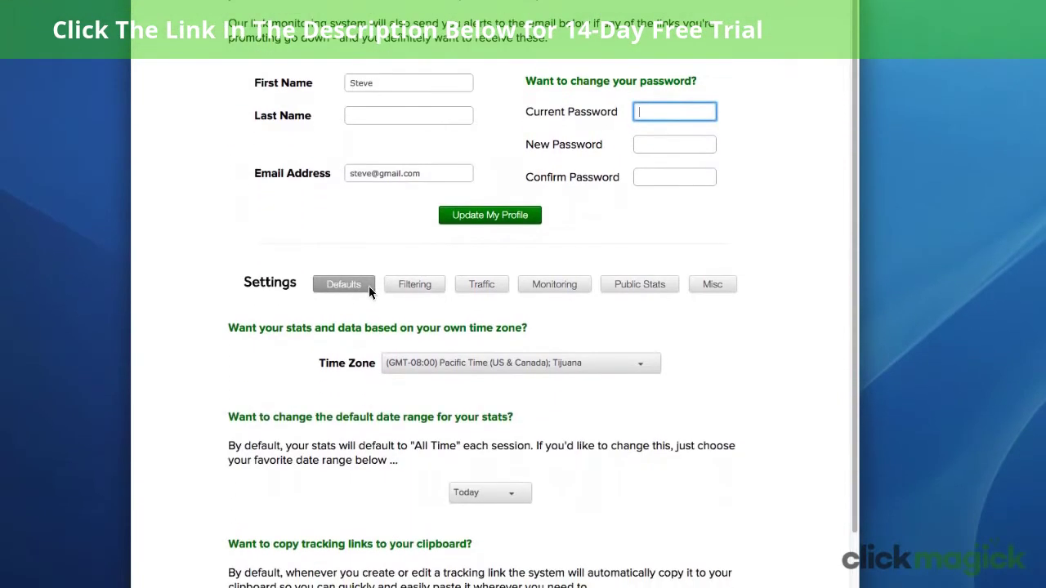
Review the Filtering, Traffic, Monitoring and Public Stats settings in the user profile
left_click(414, 486)
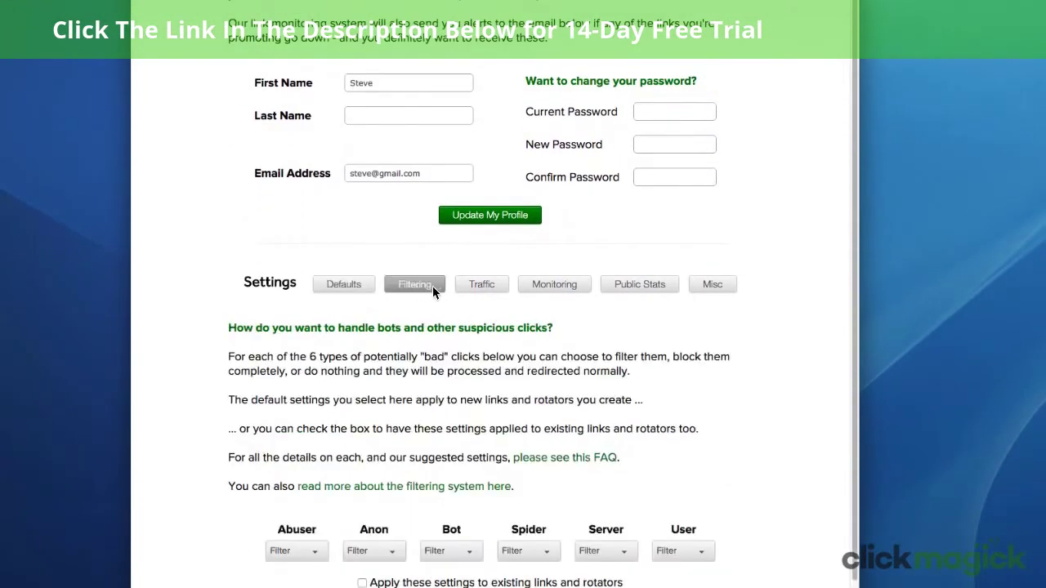
left_click(482, 286)
left_click(556, 286)
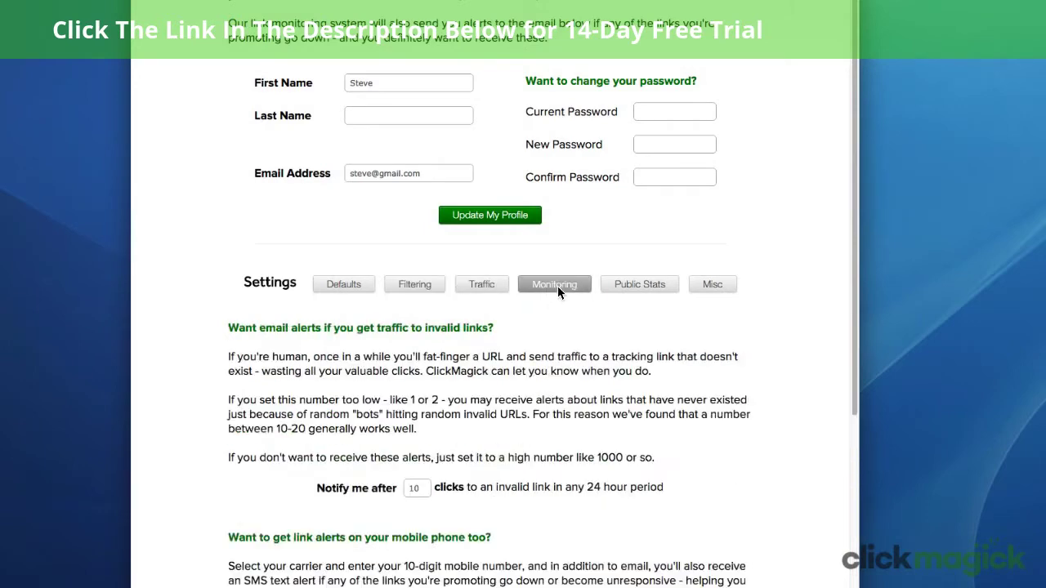
left_click(639, 286)
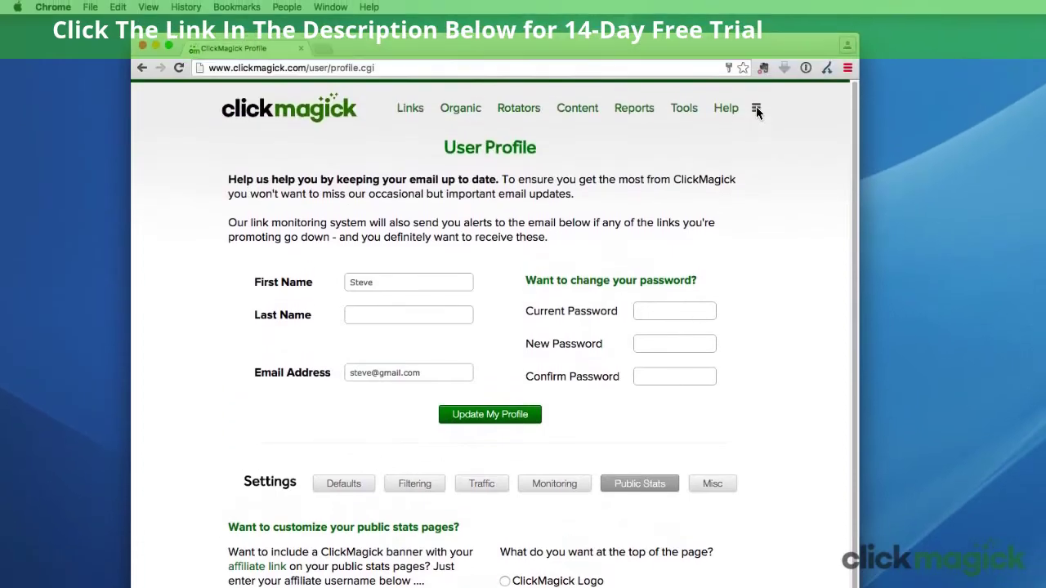
Open the account's Billing History page to view the plan and trial details
mouse_move(757, 111)
left_click(793, 130)
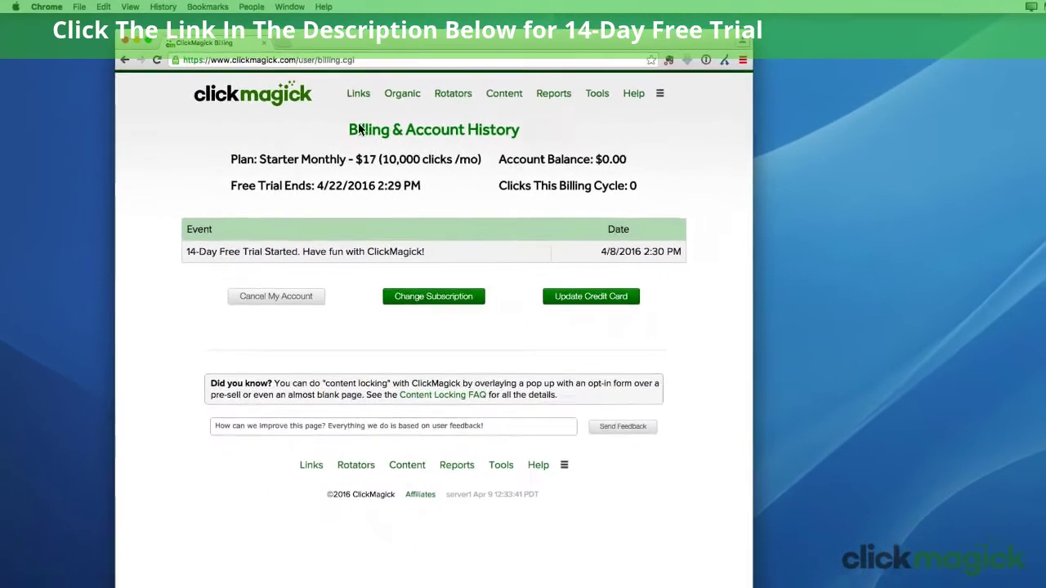
left_click(353, 93)
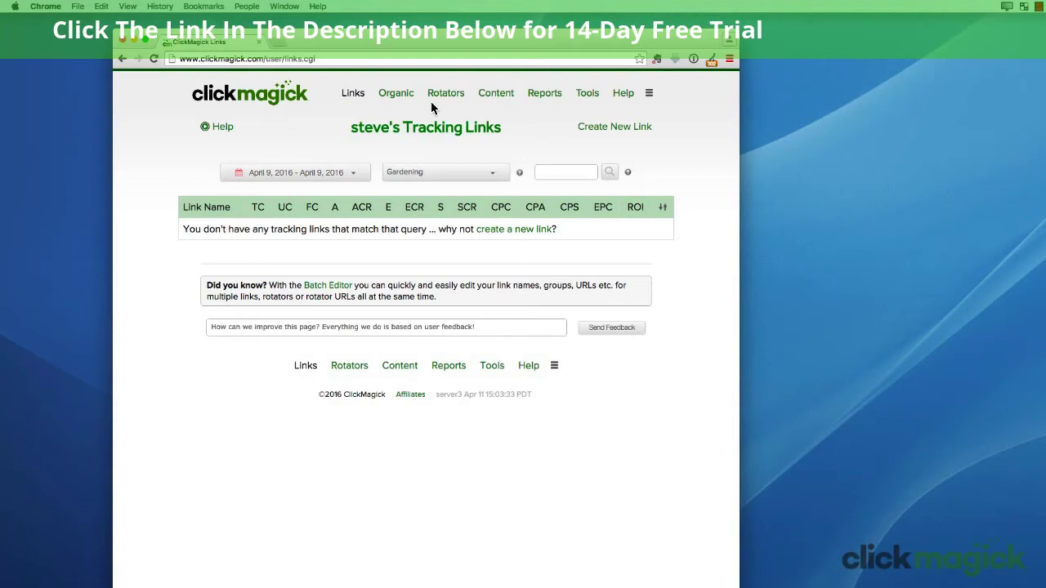
left_click(604, 128)
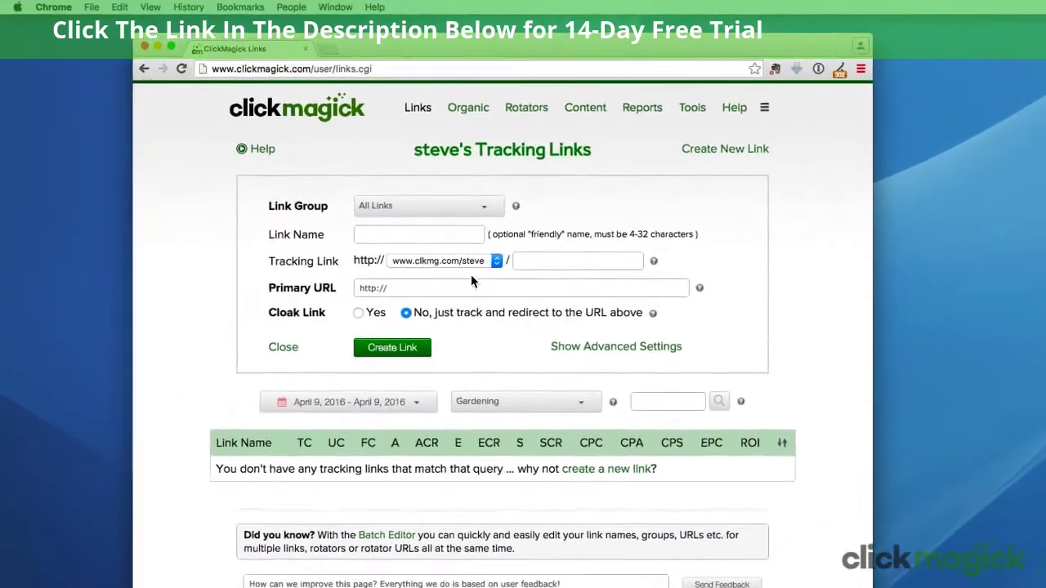
left_click(441, 244)
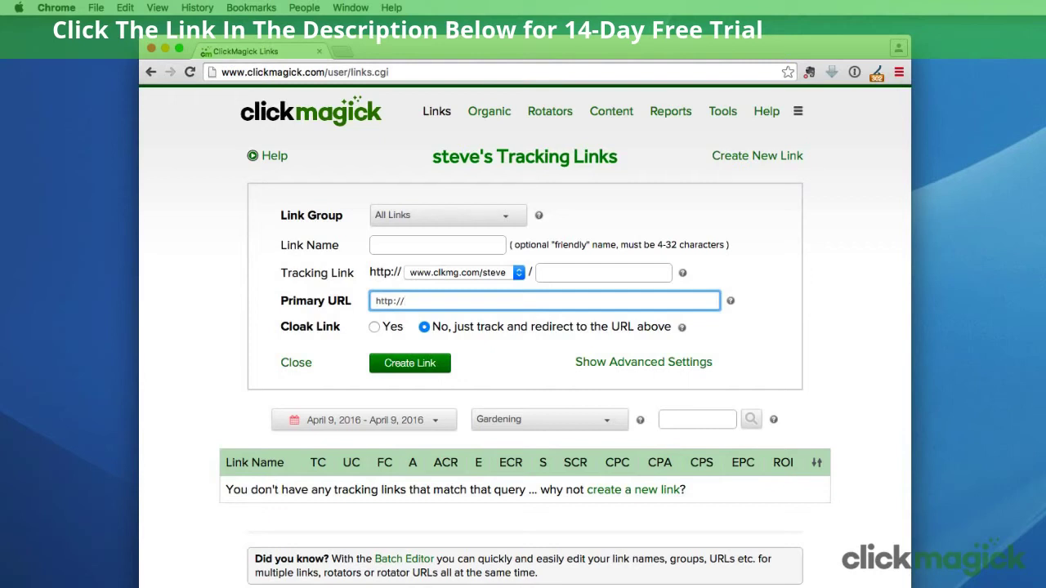
type("www.squarefootgardening.com")
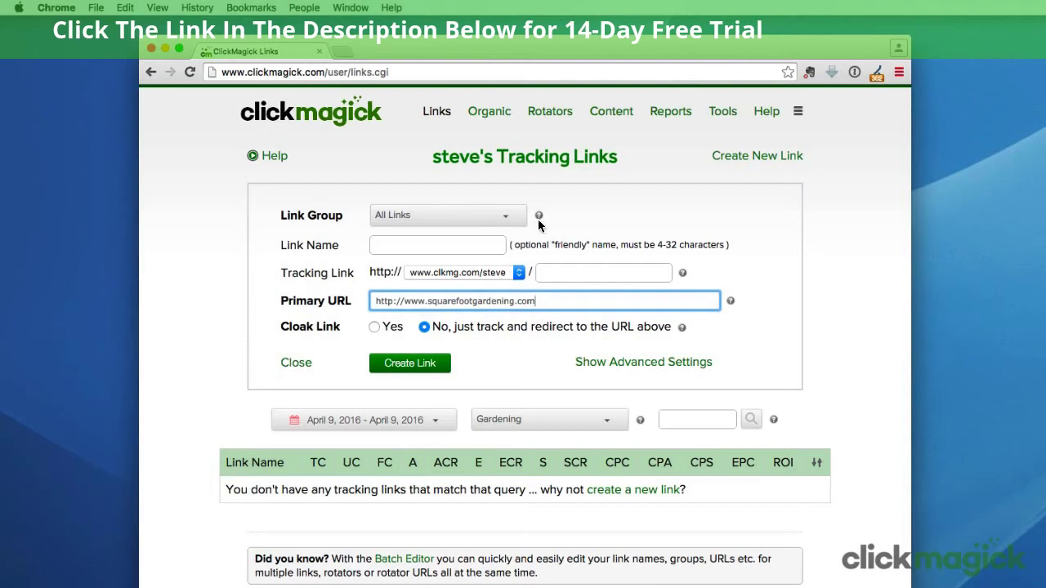
Assign the new link to the Gardening link group and name it Square Foot Gardening
left_click(462, 217)
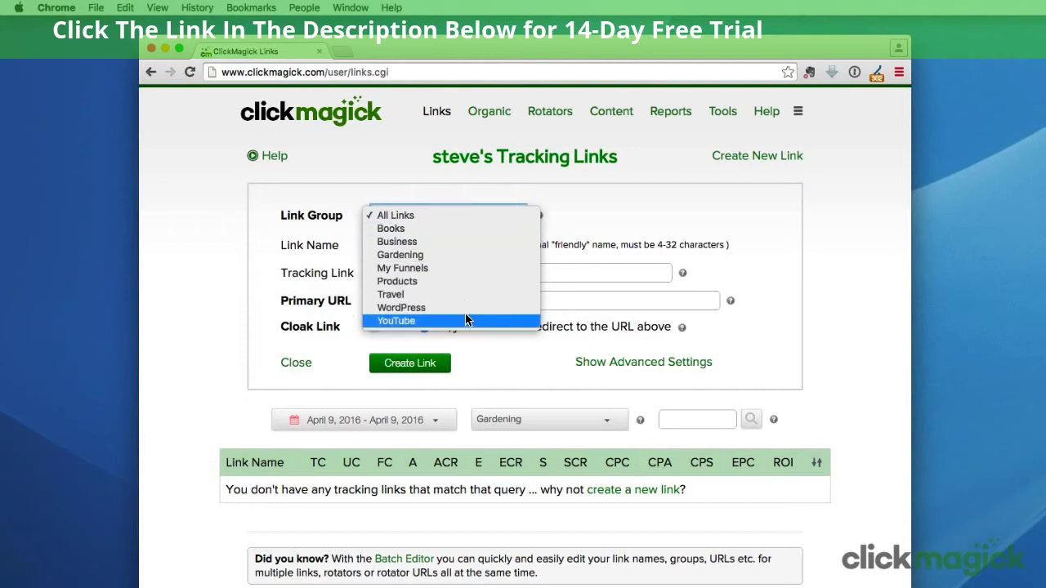
left_click(467, 254)
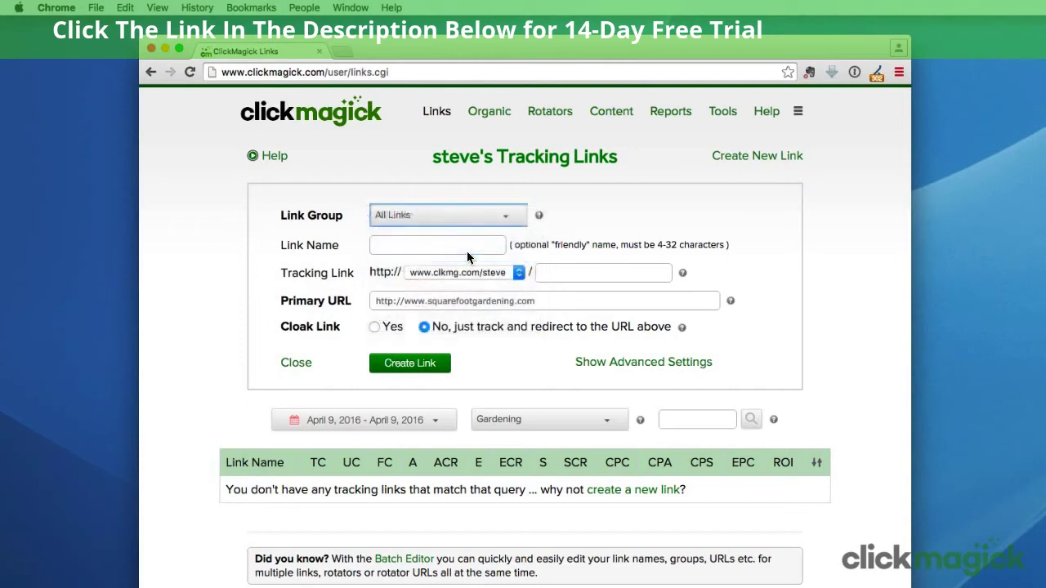
left_click(383, 248)
type("Squa")
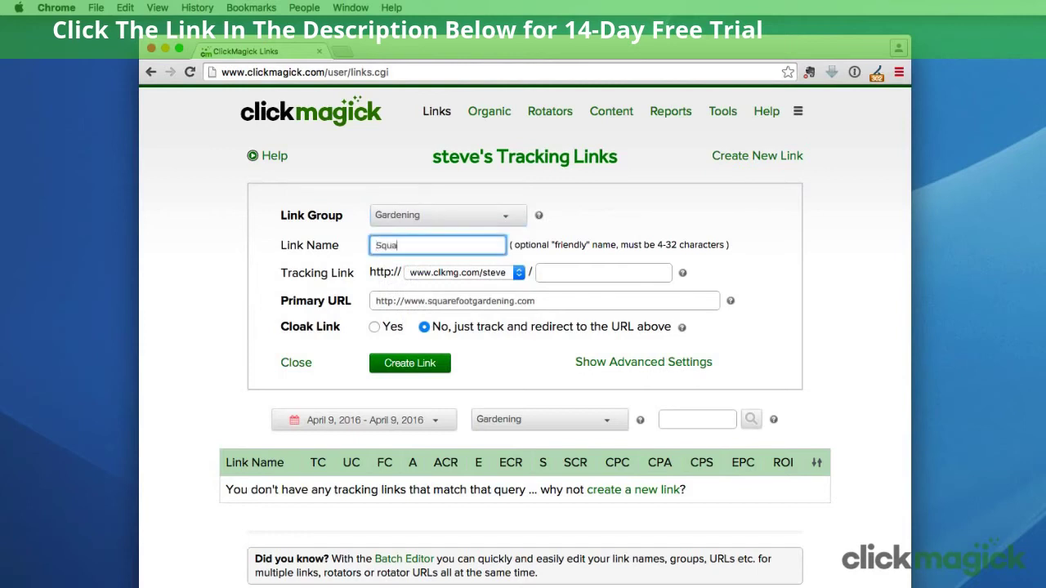
type("re Foot Gardening")
Set the tracking link's ending to garden and create the link
left_click(538, 276)
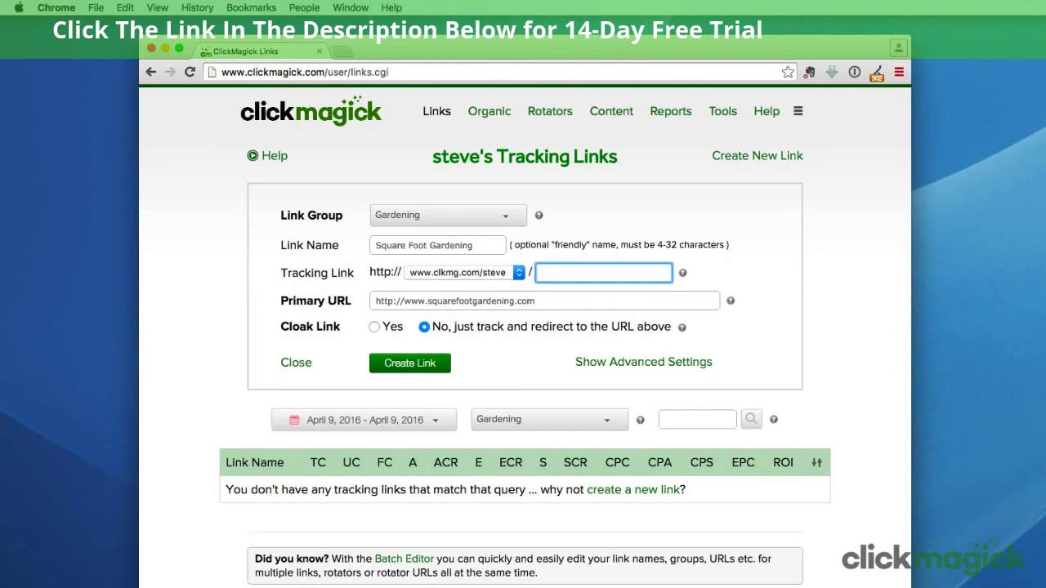
type("garden")
left_click(417, 364)
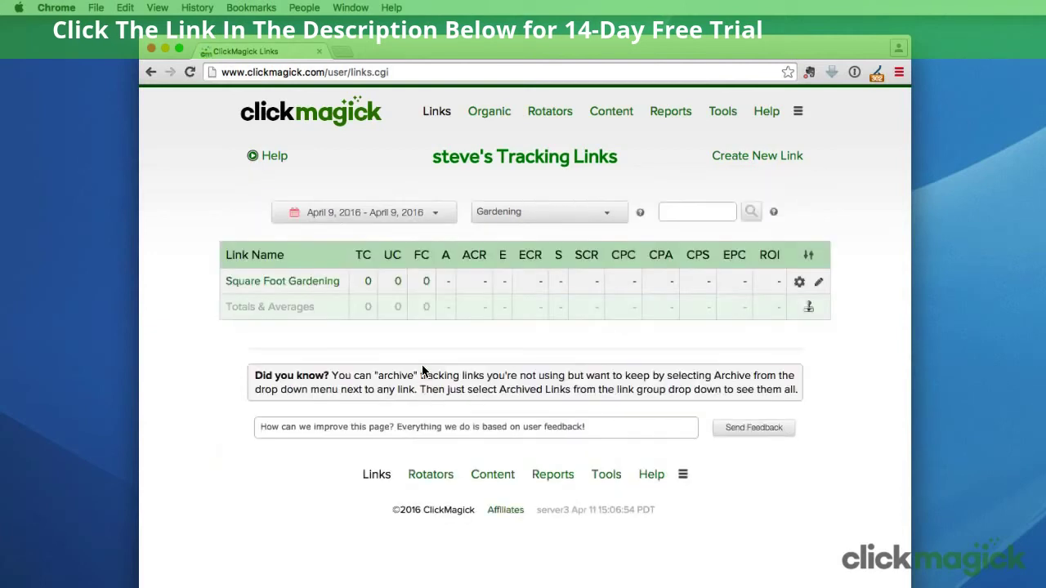
Expand the Square Foot Gardening link's details, preview its tracking link to check the destination address, and close the preview
left_click(299, 280)
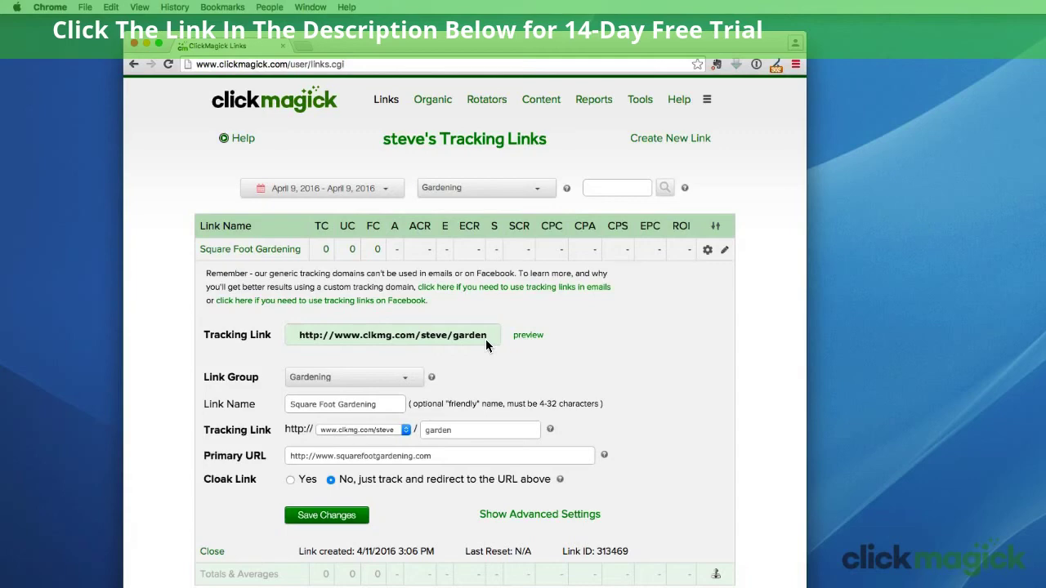
left_click(528, 336)
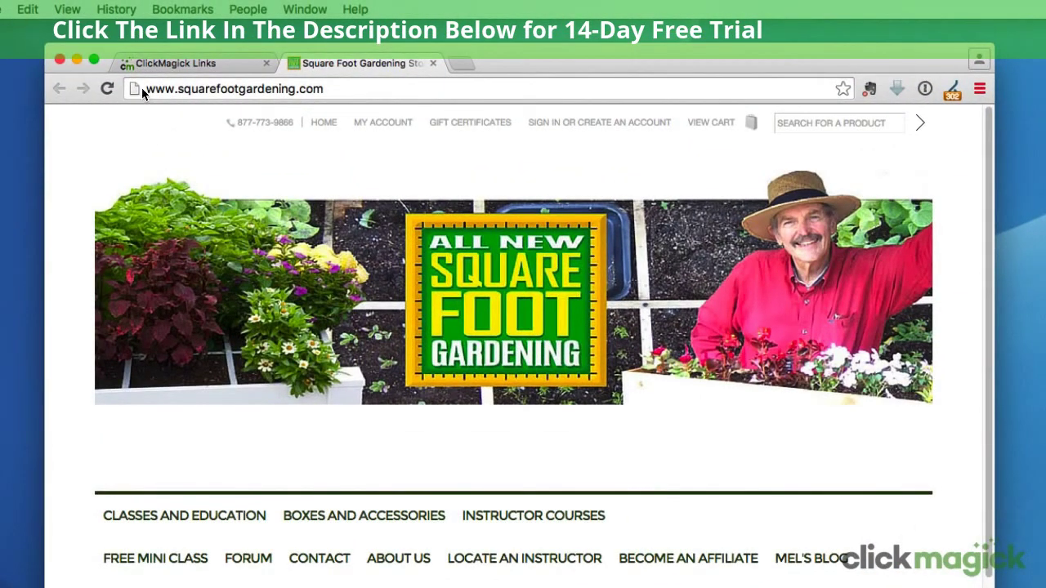
left_click_drag(142, 87, 331, 94)
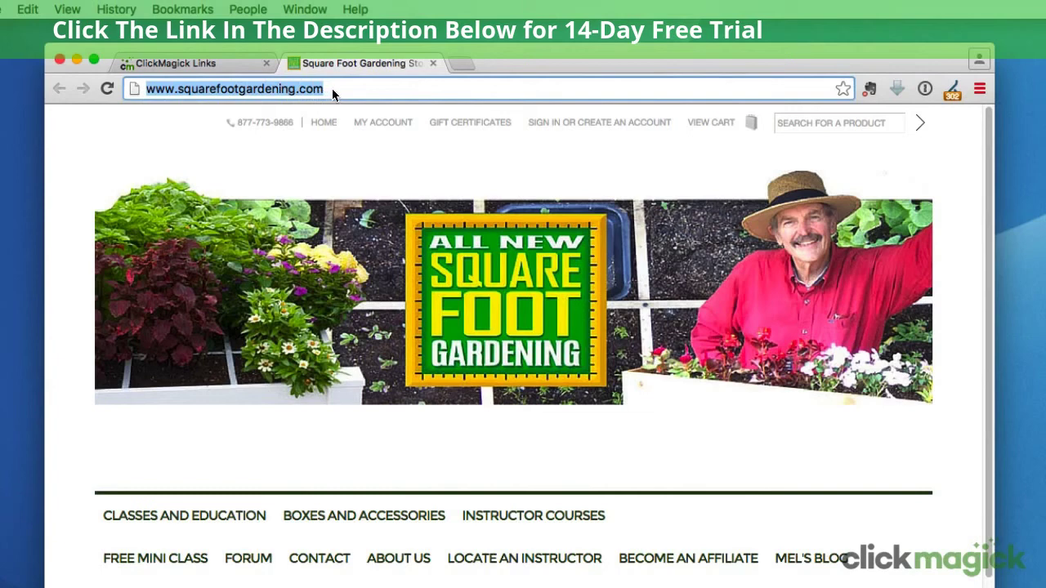
left_click(332, 94)
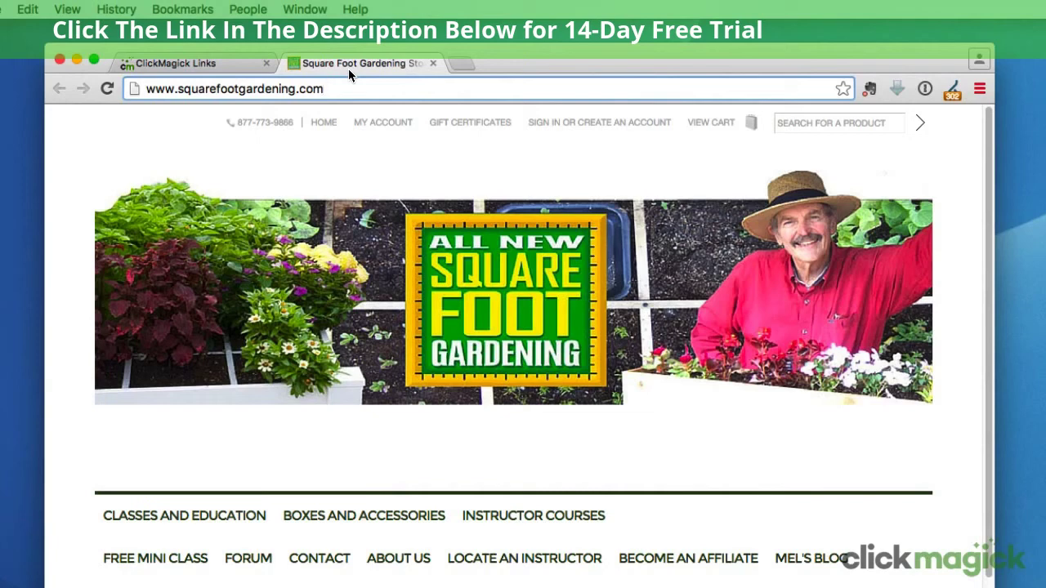
left_click(433, 63)
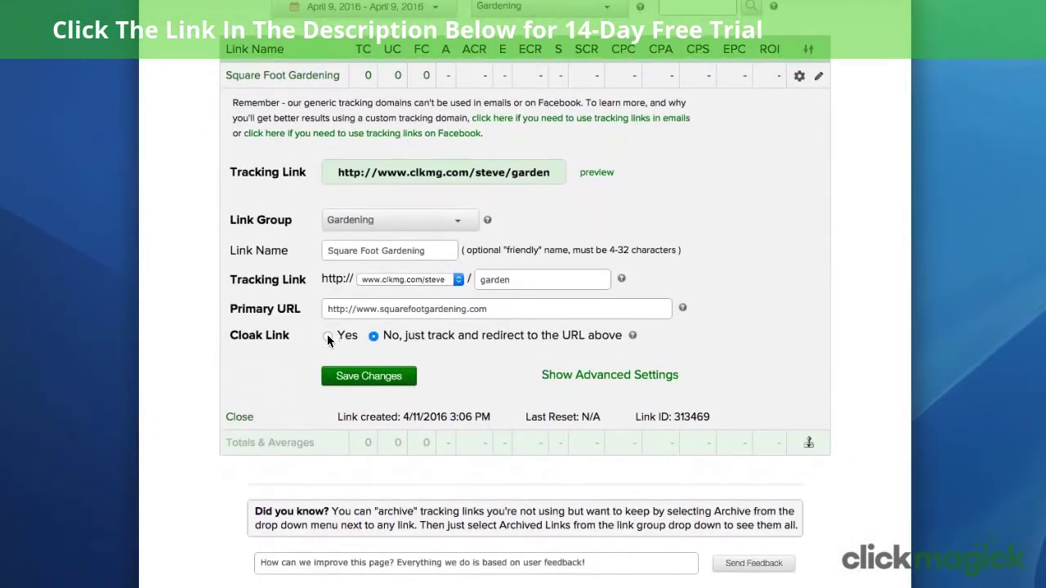
Turn on cloaking for the Square Foot Gardening link, set its page title to Steve's Garden, and save the changes
left_click(328, 335)
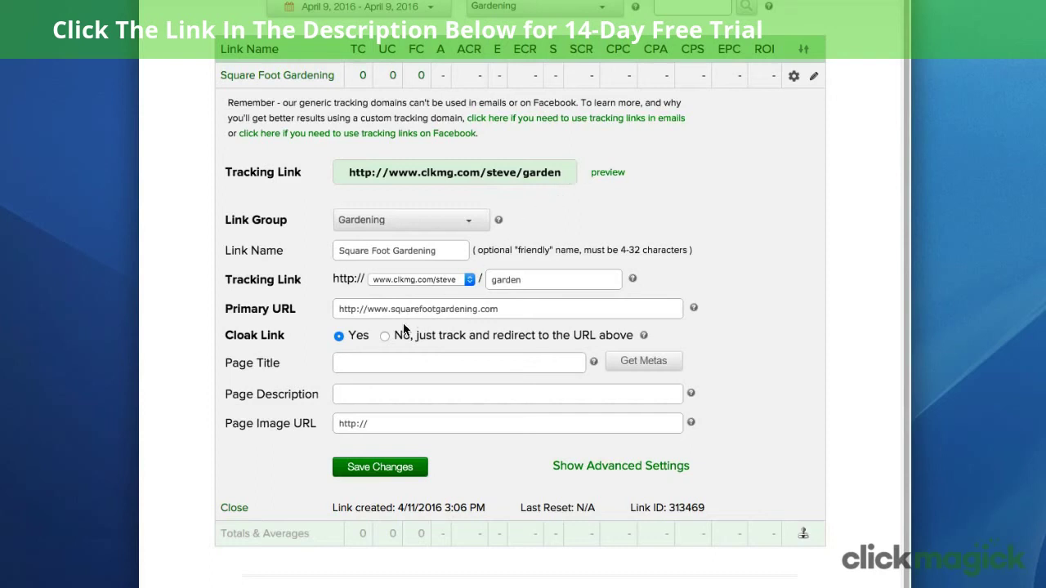
left_click(358, 363)
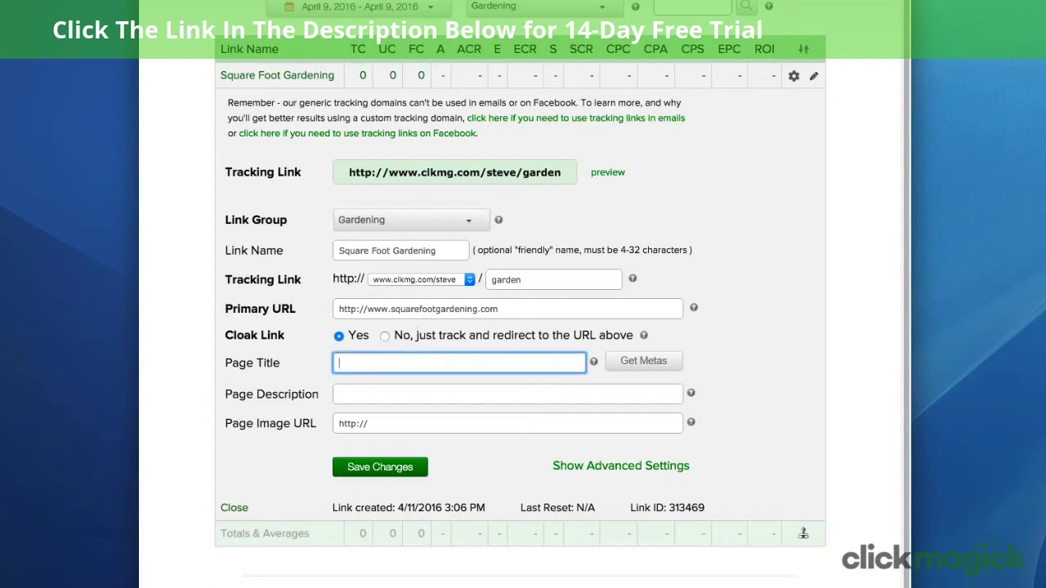
type("Steve's Garden")
left_click(409, 473)
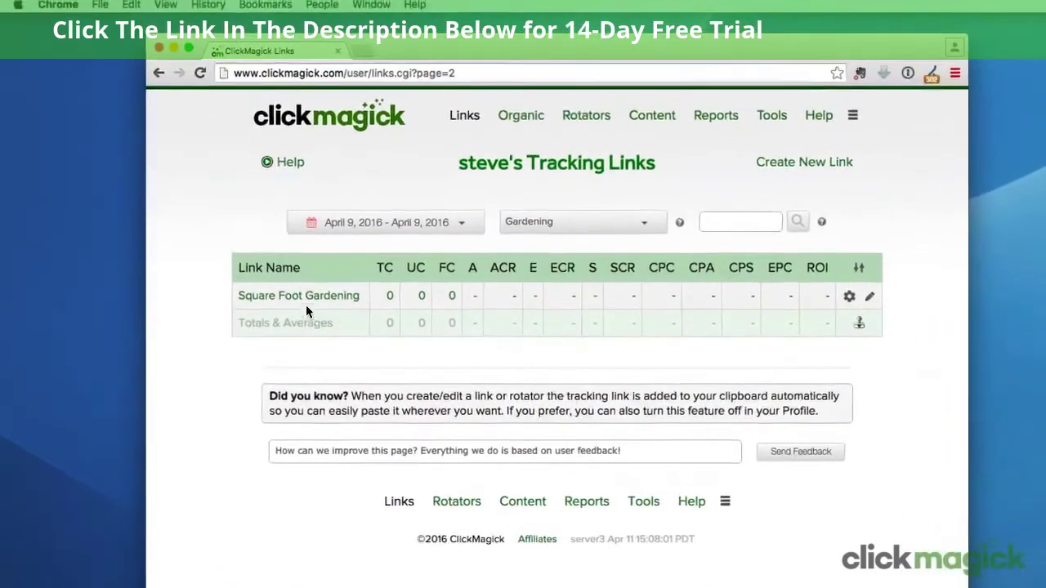
Reopen the Square Foot Gardening link's details, preview the cloaked tracking link to check its address and page title, and close the preview
left_click(306, 302)
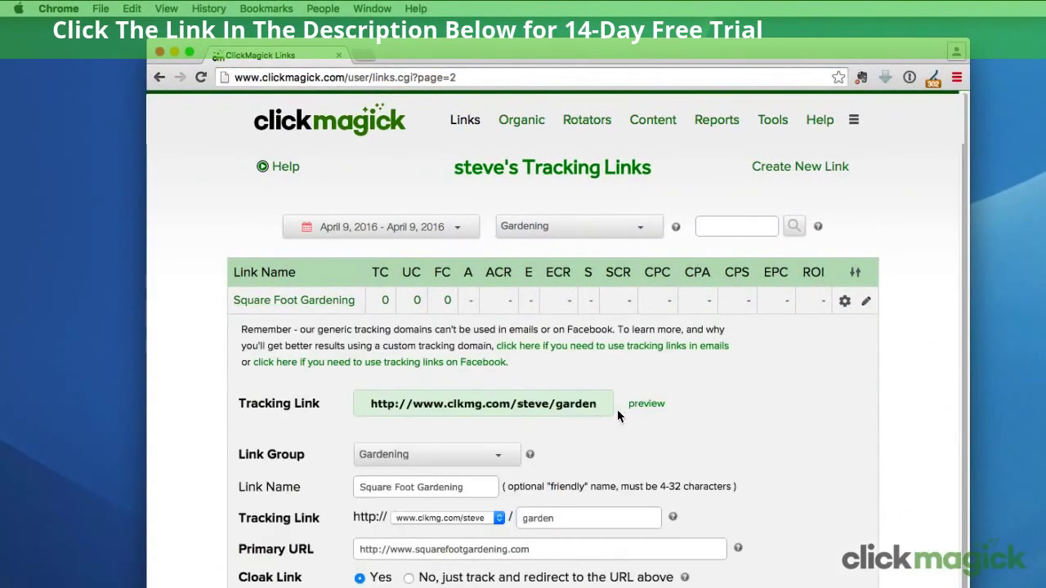
left_click(642, 404)
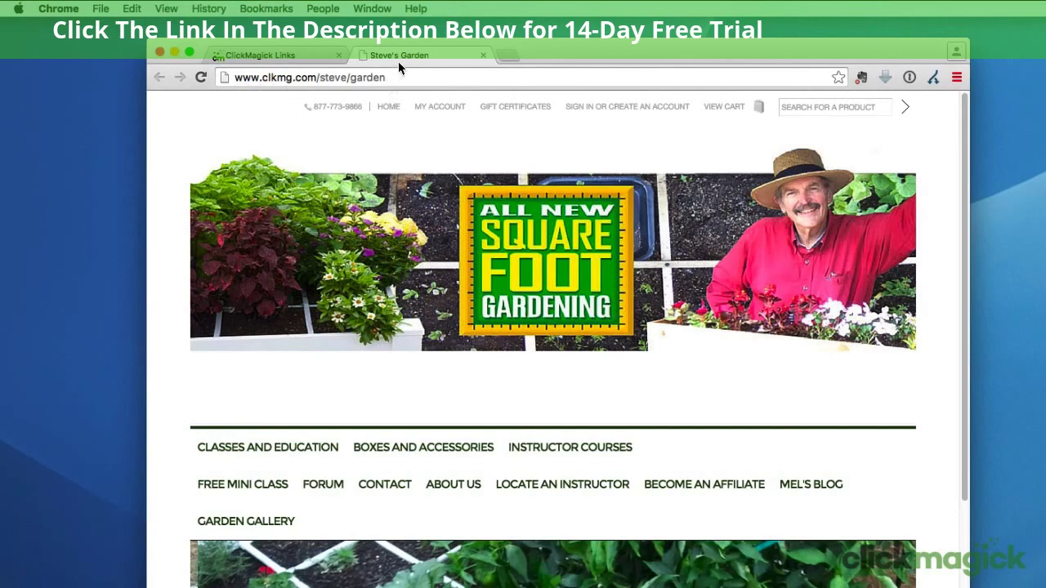
left_click(483, 54)
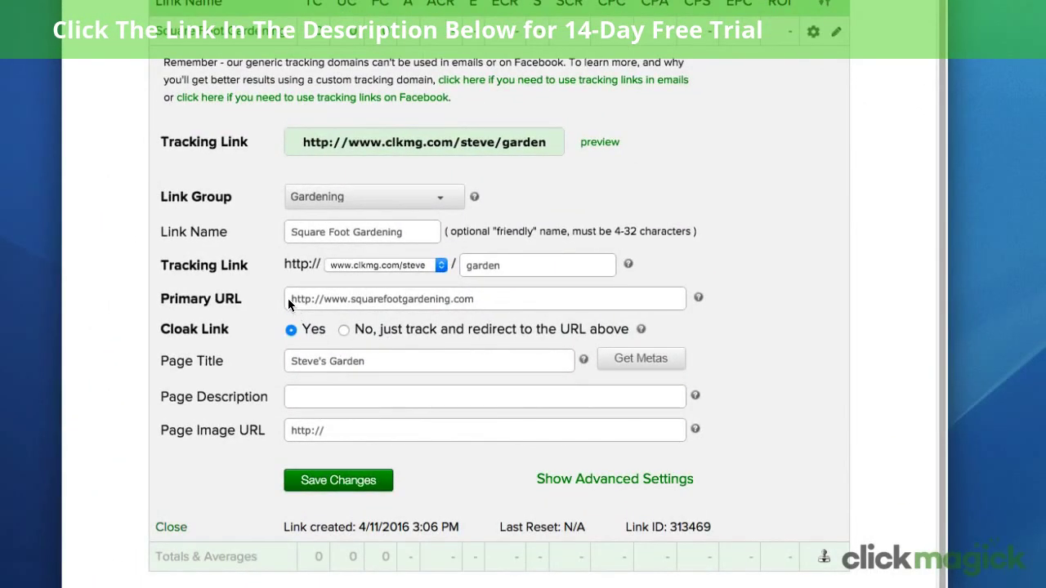
Highlight the link's primary URL without changing it, clear the selection, and return to the Stats At A Glance dashboard
left_click_drag(289, 301, 485, 306)
left_click(486, 307)
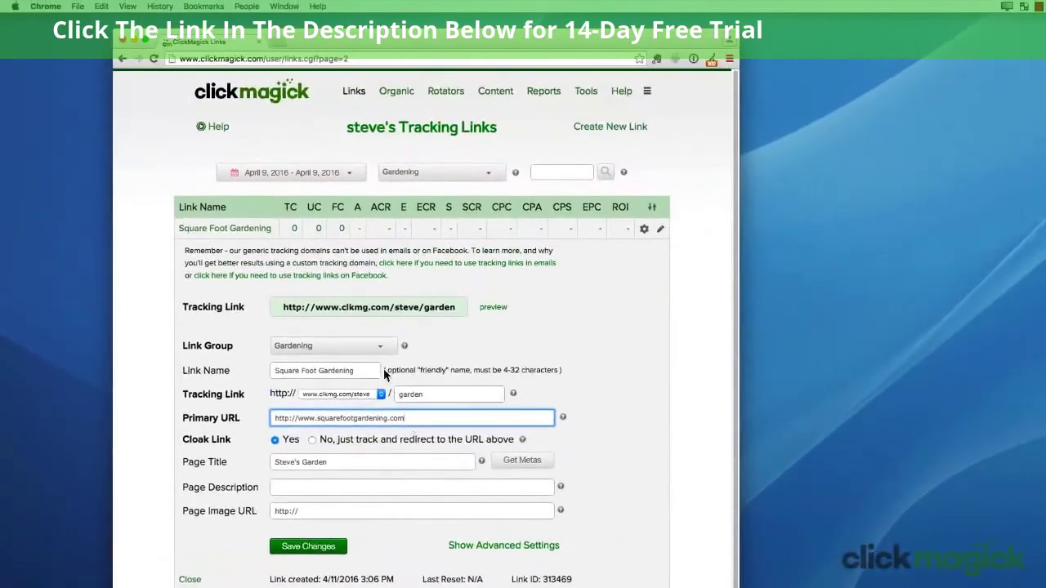
left_click(242, 96)
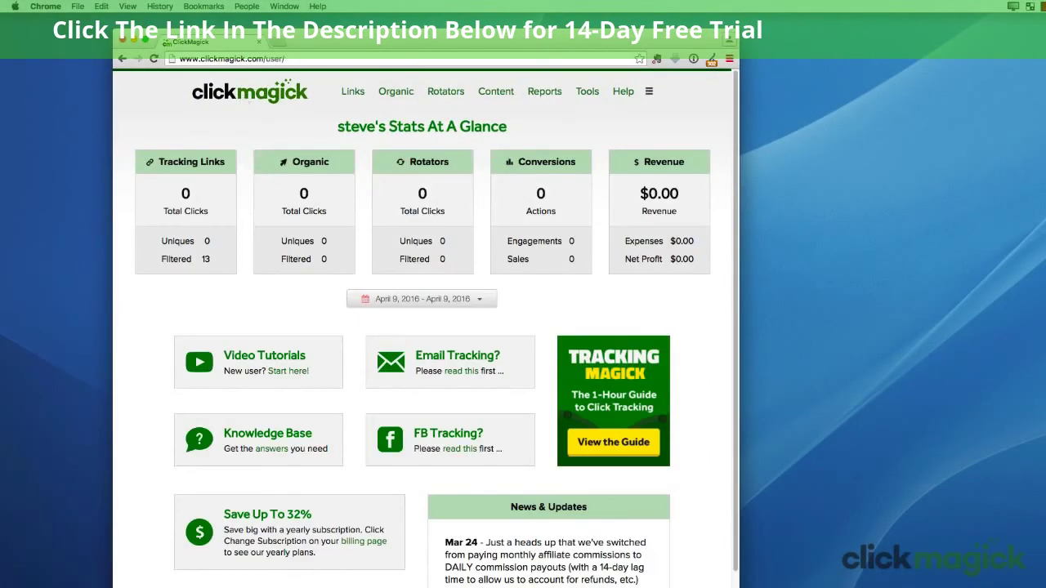